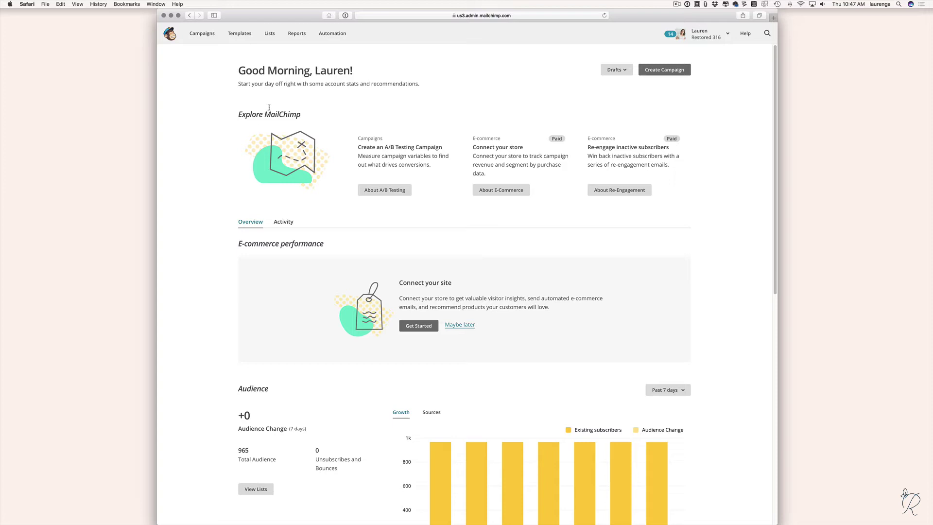
Go to the Lists page and begin creating a new list.
click(270, 35)
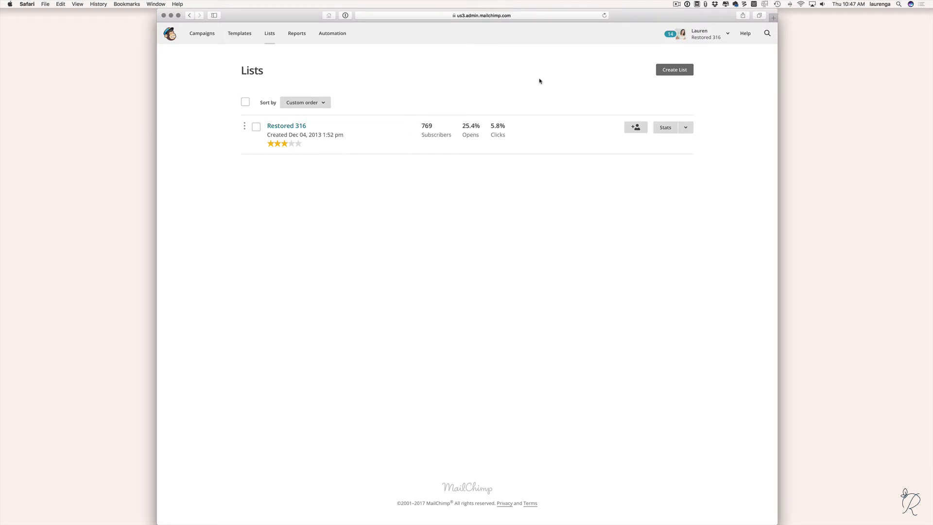
click(678, 71)
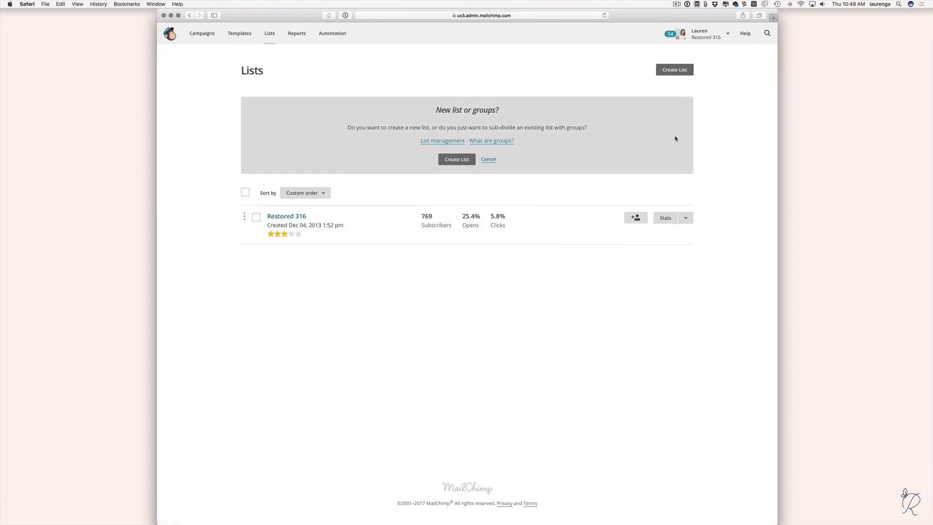
Choose to make a brand-new list and name it 'Restored 316'.
click(456, 159)
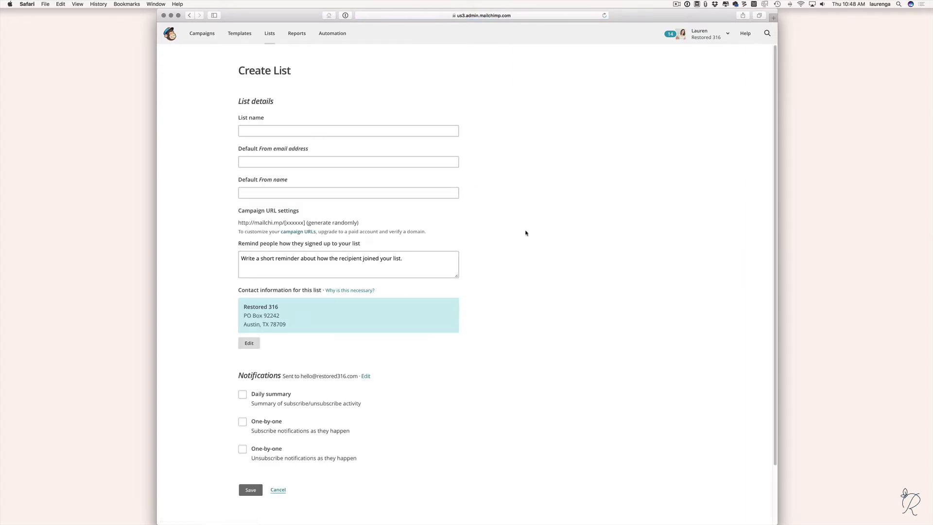
click(270, 130)
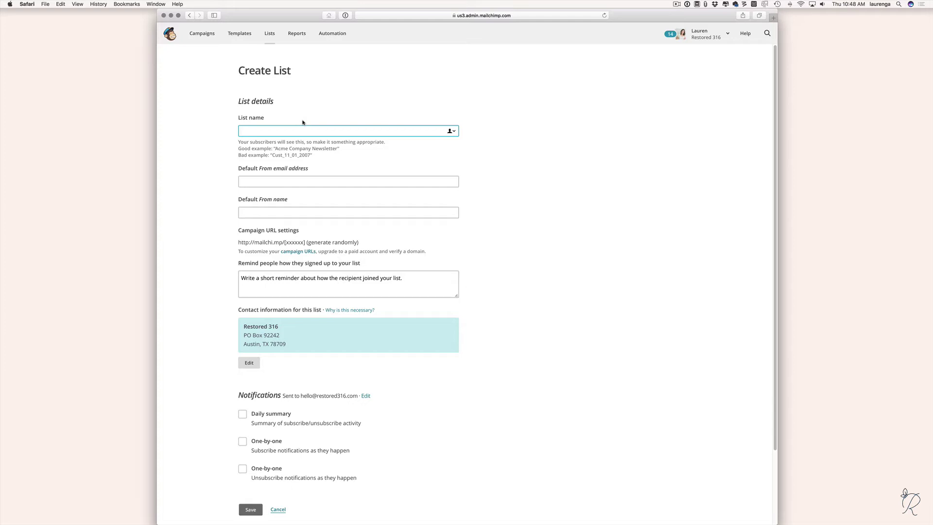
text(Restored 316)
click(291, 181)
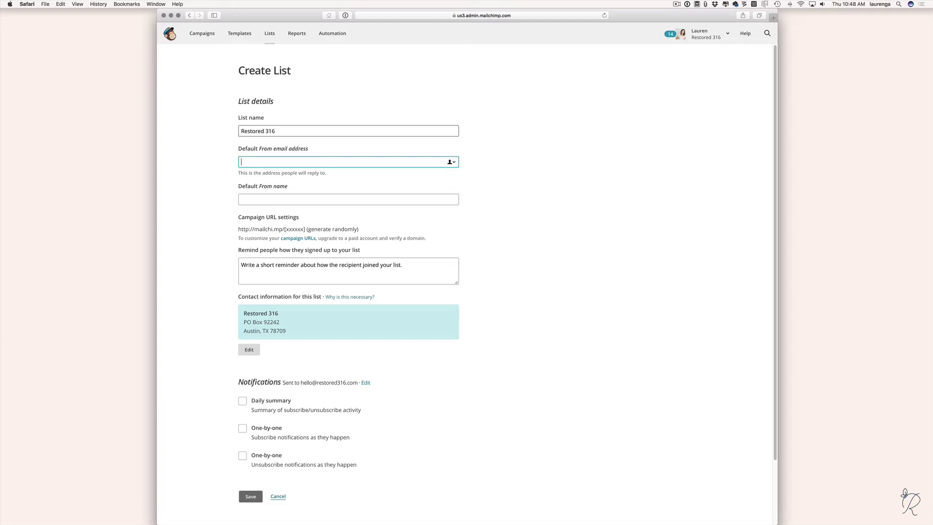
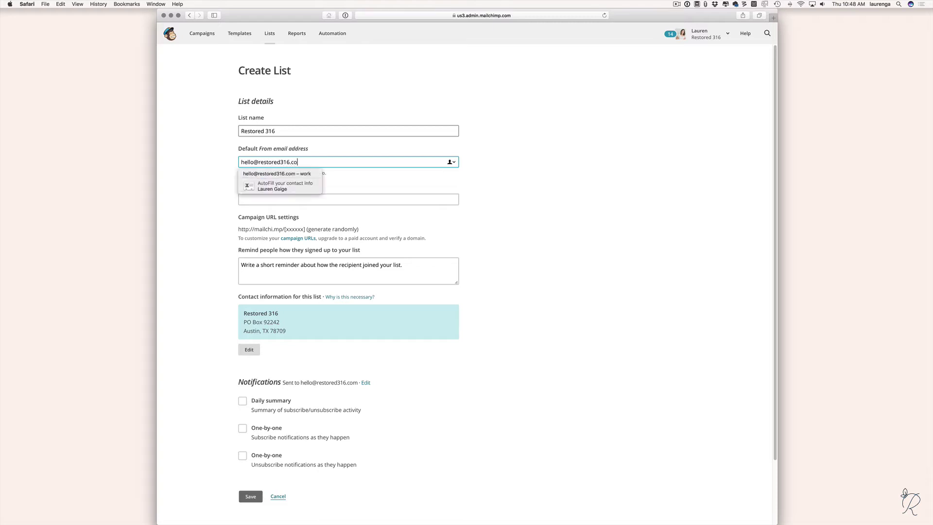
Enter the list's default from email address and set the default from name to 'Restored 316'.
key(Tab)
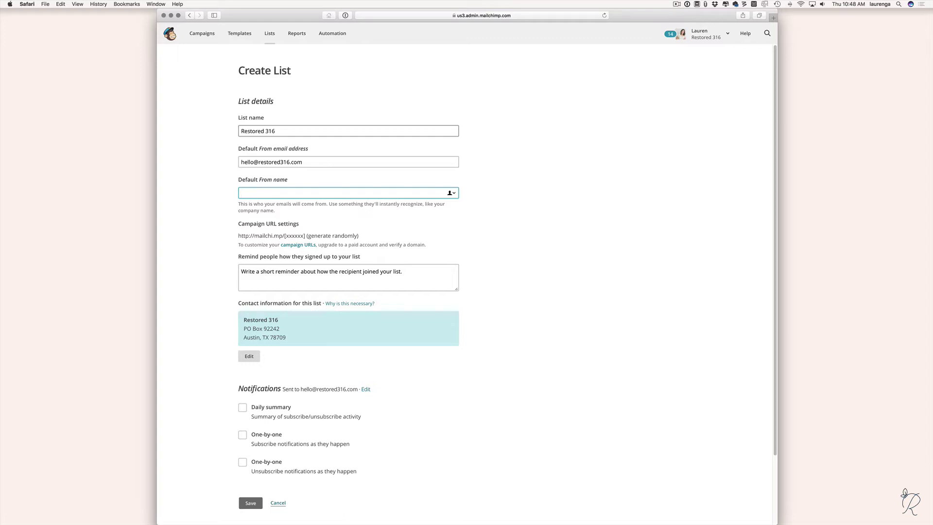
text(Restored 316)
click(348, 277)
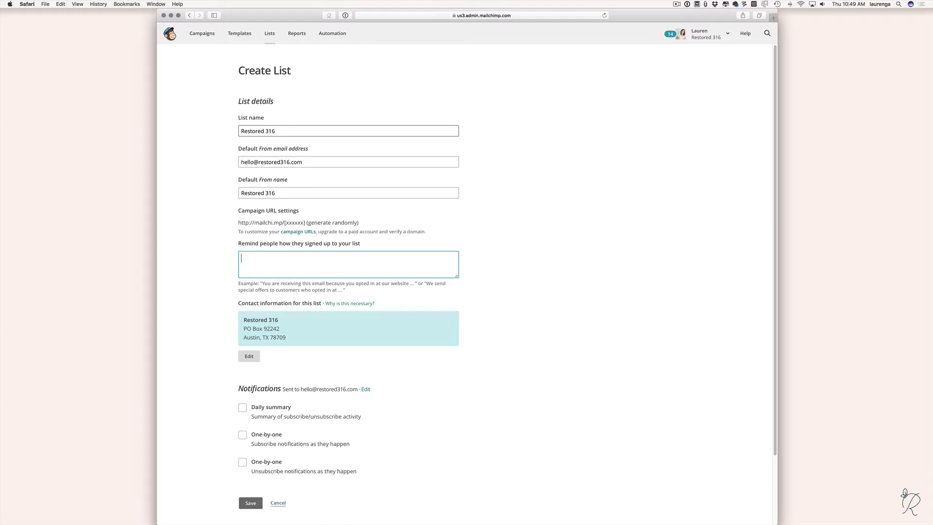
Write the reminder 'You are receiving this email because you opted in at our website.'.
text(You are recei)
key(BackSpace)
text(eiving this email because you opted )
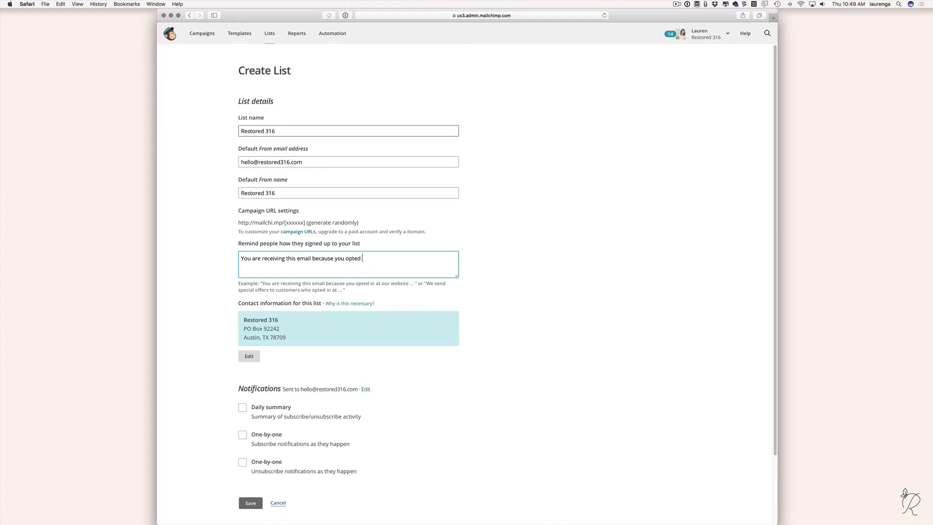
text(in at our website.)
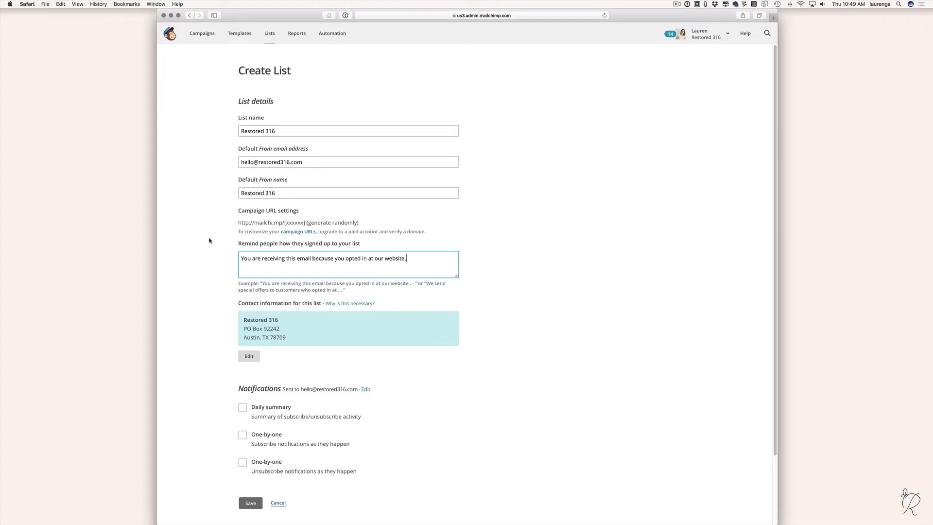
scroll(210, 333, down, 1)
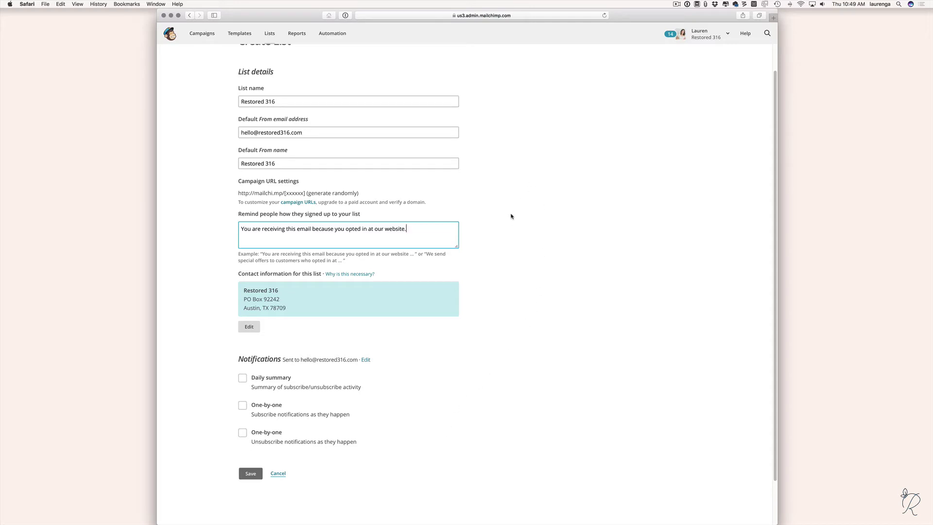
Go to the Campaigns overview for the Restored 316 account.
scroll(512, 215, up, 2)
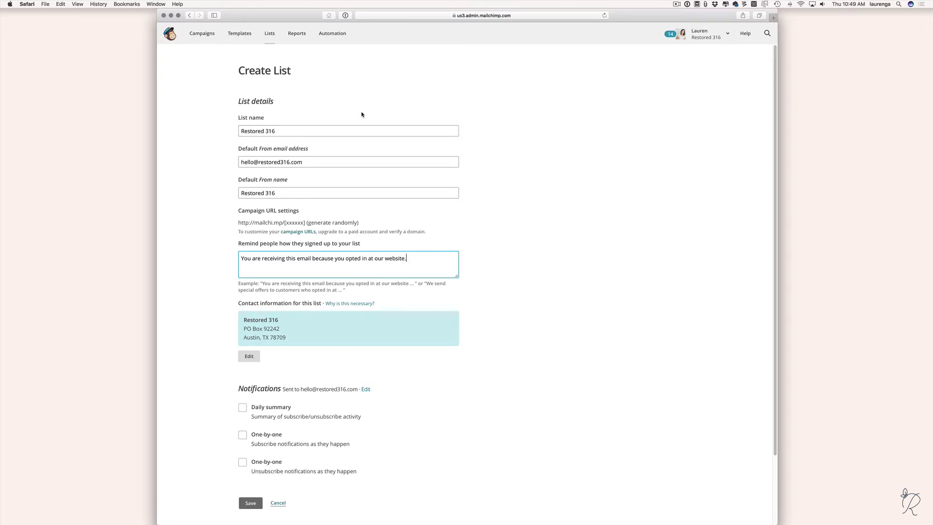
click(206, 37)
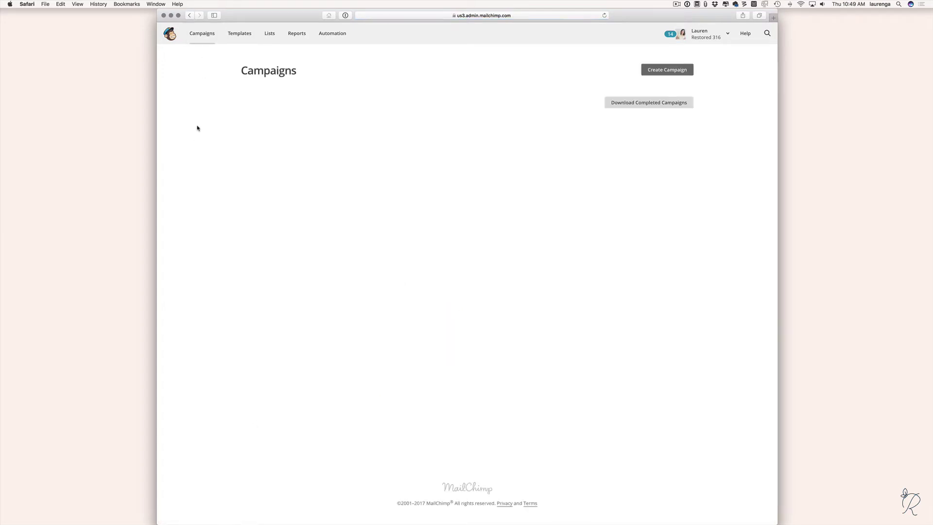
Create an email campaign and choose the Automated 'Share blog updates' type.
key(slash)
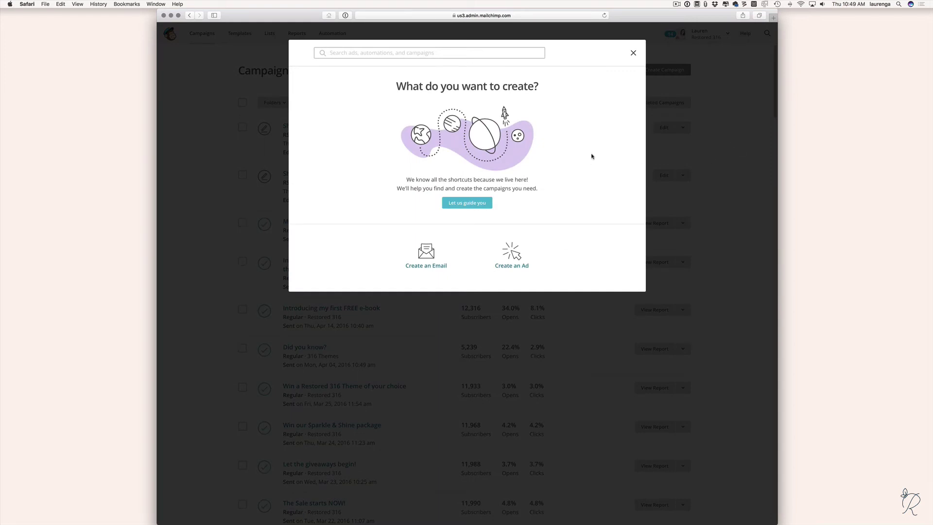
click(426, 252)
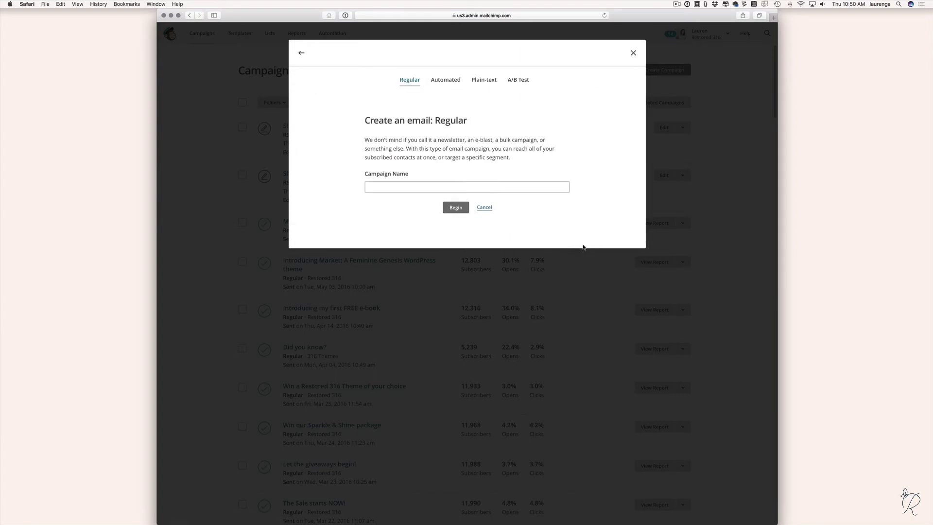
click(396, 184)
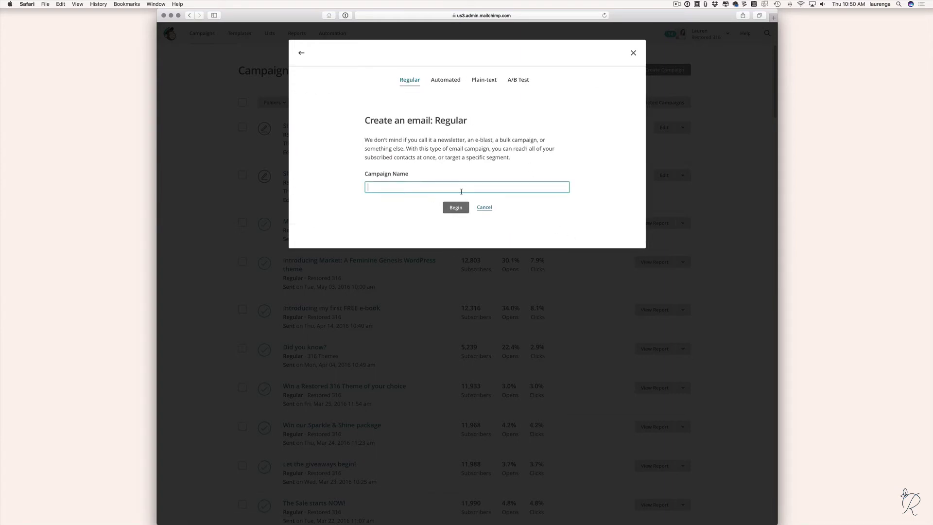
click(446, 81)
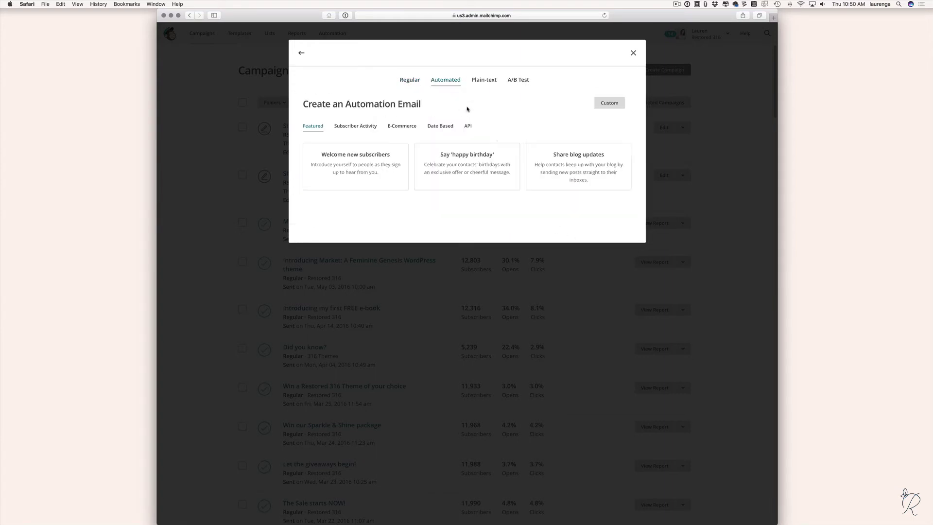
click(413, 83)
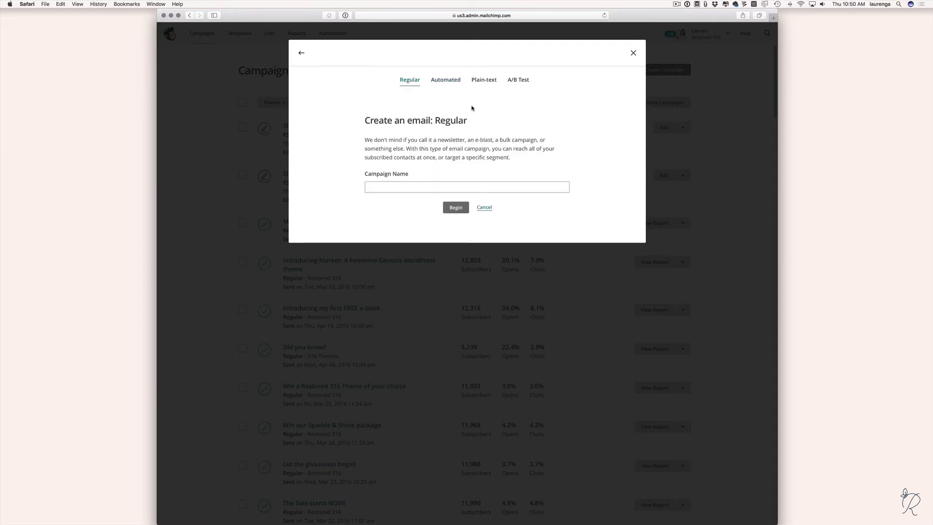
click(451, 81)
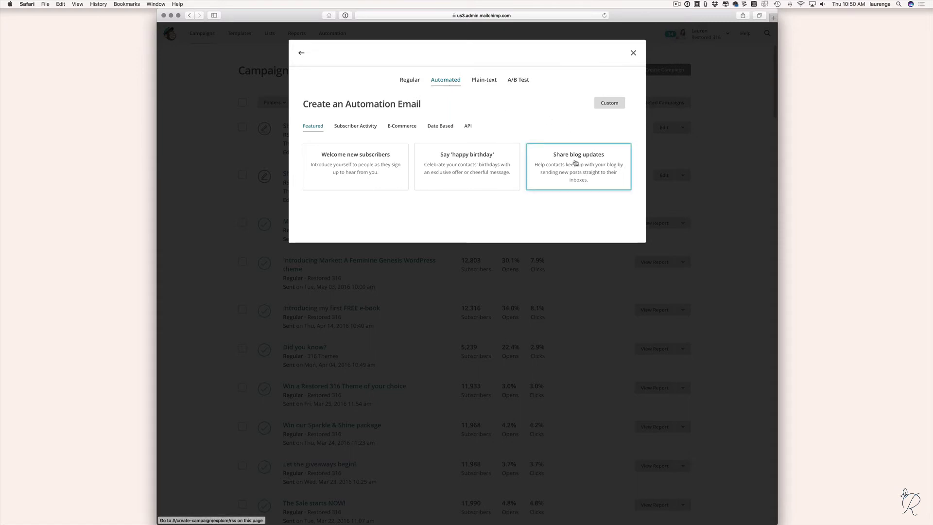
click(587, 171)
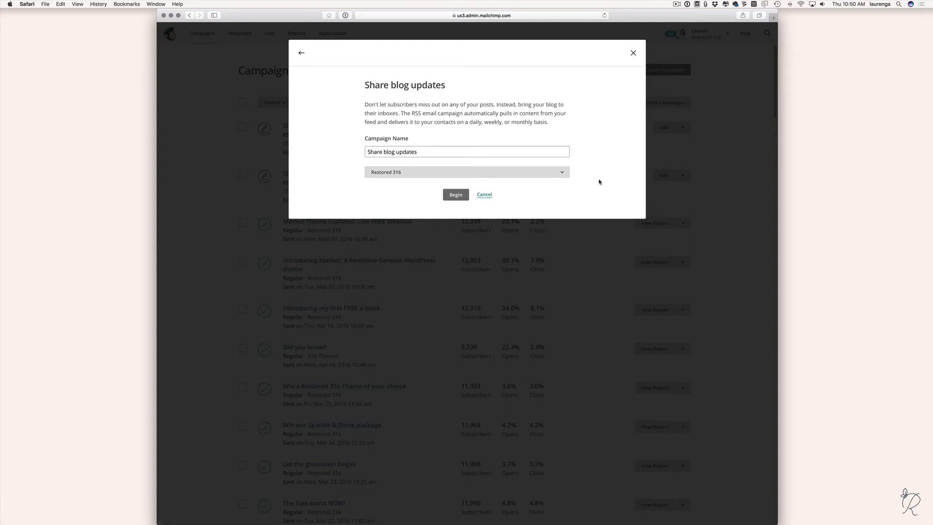
Name the campaign 'Restored 316 RSS', keep the Restored 316 list, and begin building.
click(421, 154)
drag(421, 153, 367, 151)
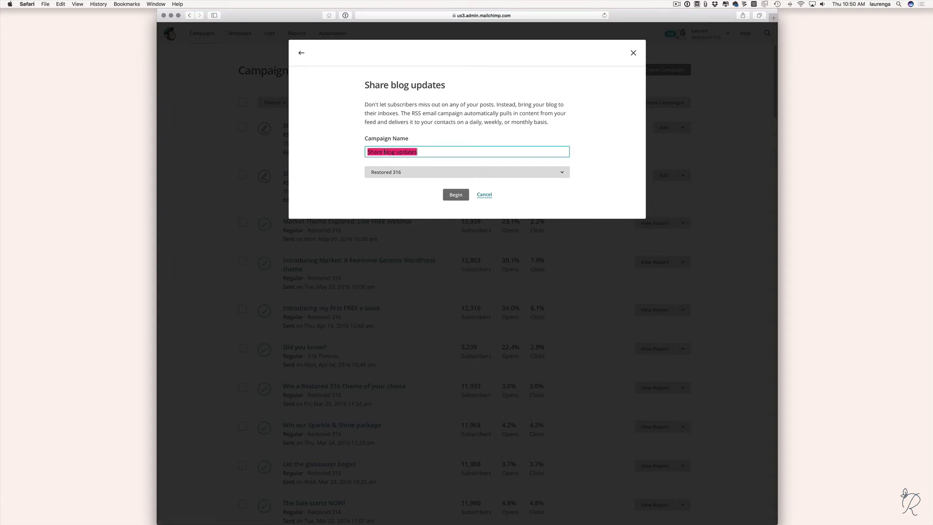
text(Restored 316 RSS)
click(412, 174)
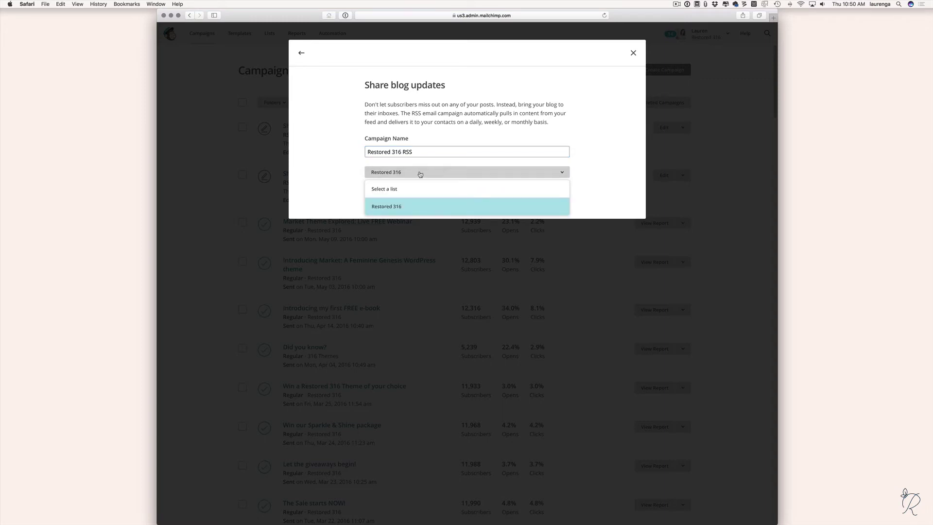
click(419, 174)
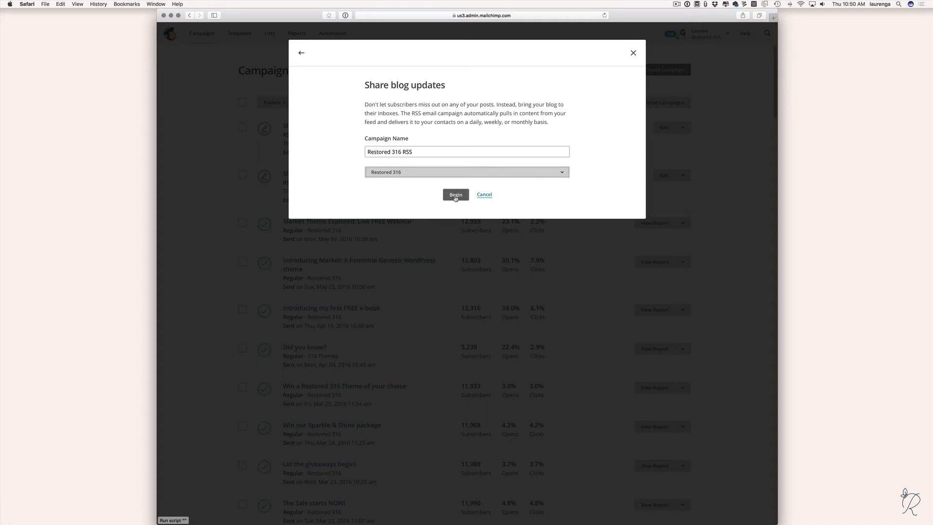
click(458, 196)
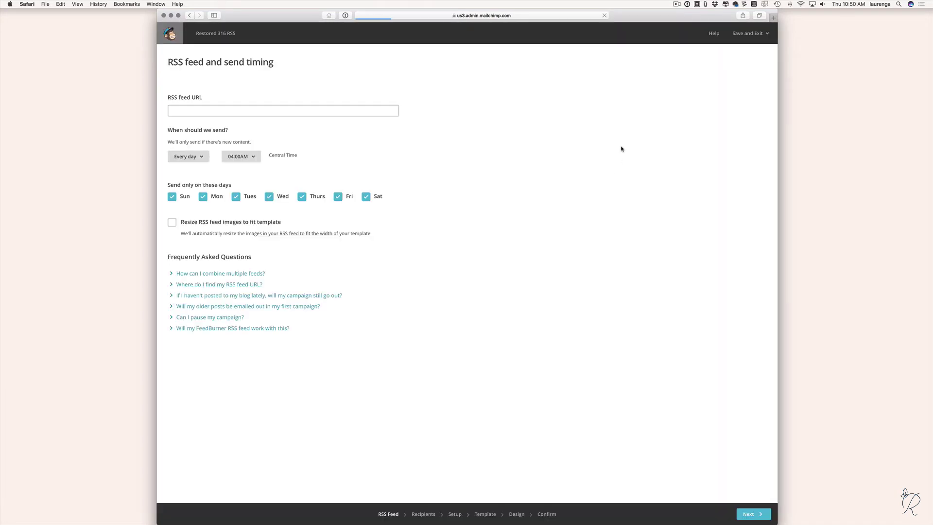
click(208, 111)
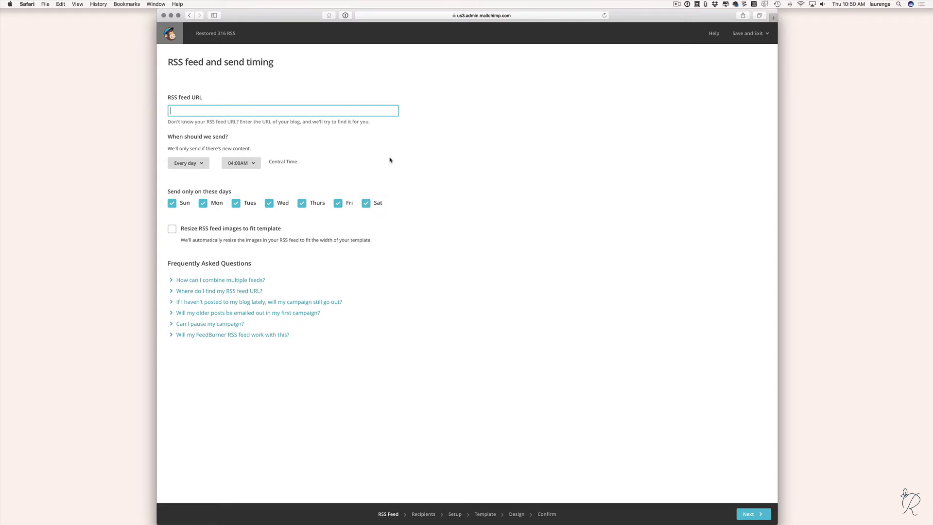
text(http://restored316dsisigns.com/feed)
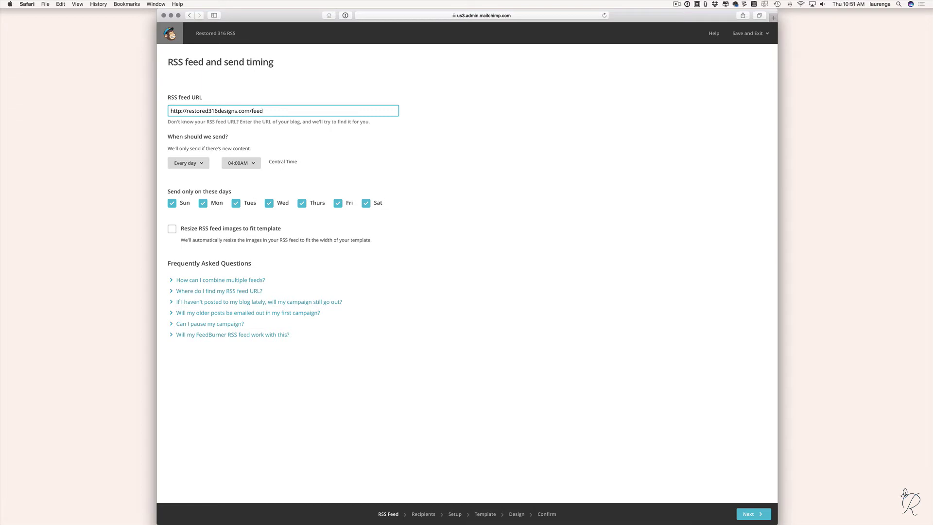
key(Tab)
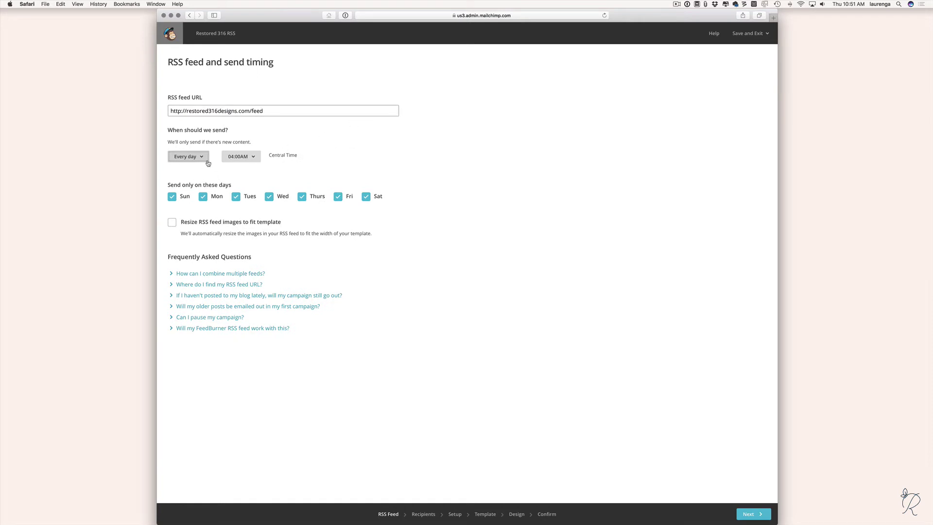
Send at 10:00AM with Saturday and Sunday unchecked, and resize feed images to fit the template.
click(259, 158)
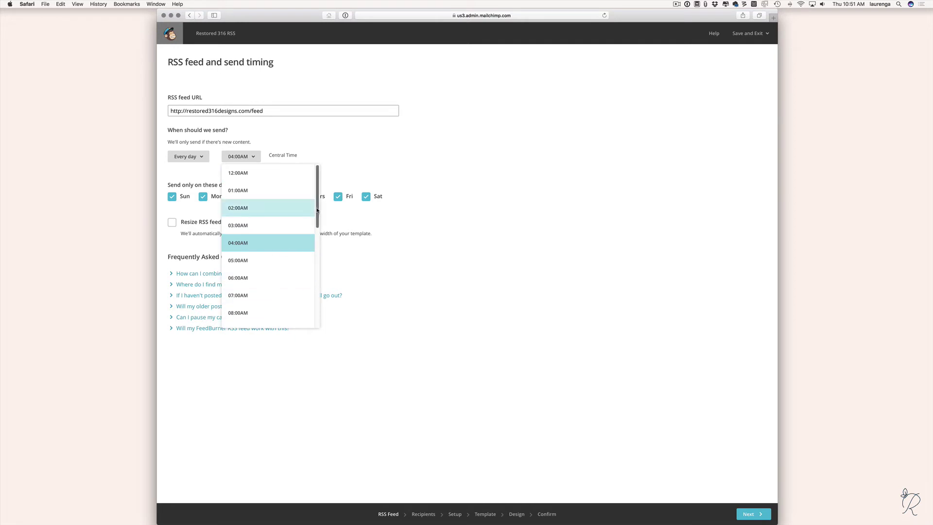
scroll(317, 210, down, 3)
click(237, 271)
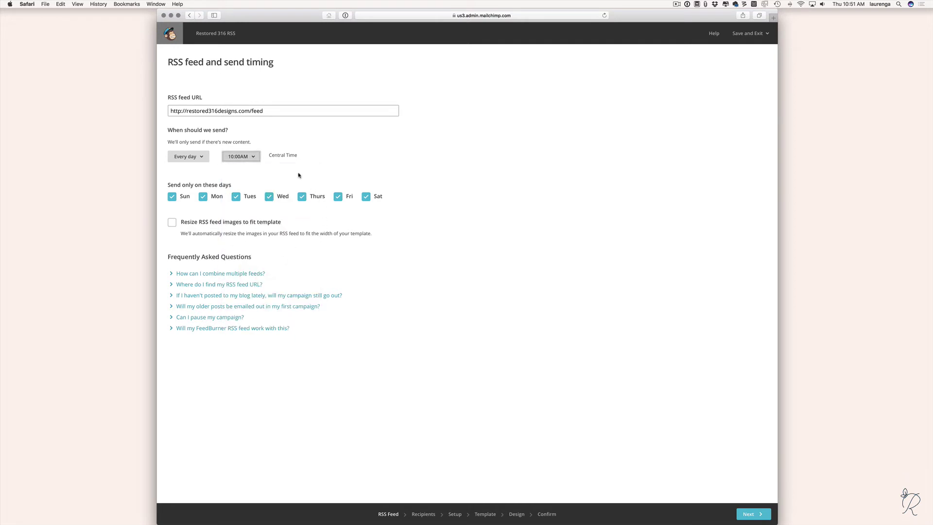
click(365, 170)
click(367, 198)
click(172, 197)
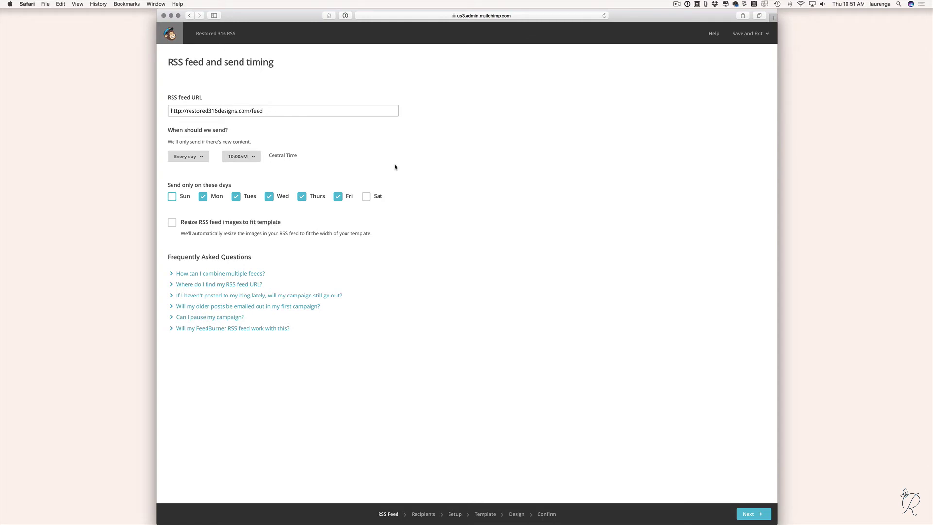
click(172, 222)
Advance to Recipients, targeting the entire Restored 316 list of 769 subscribers.
click(753, 514)
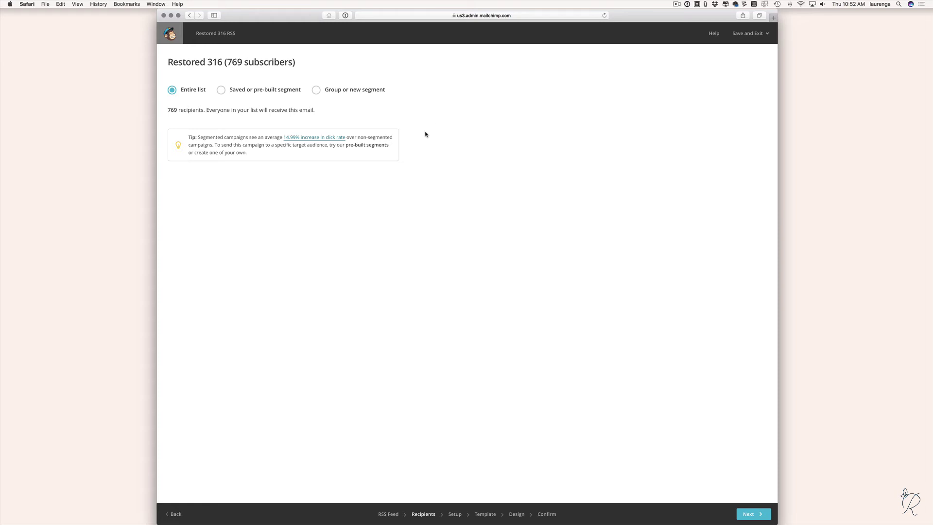
Pass through the Campaign info step, reviewing the emoji support note, to template selection.
click(754, 513)
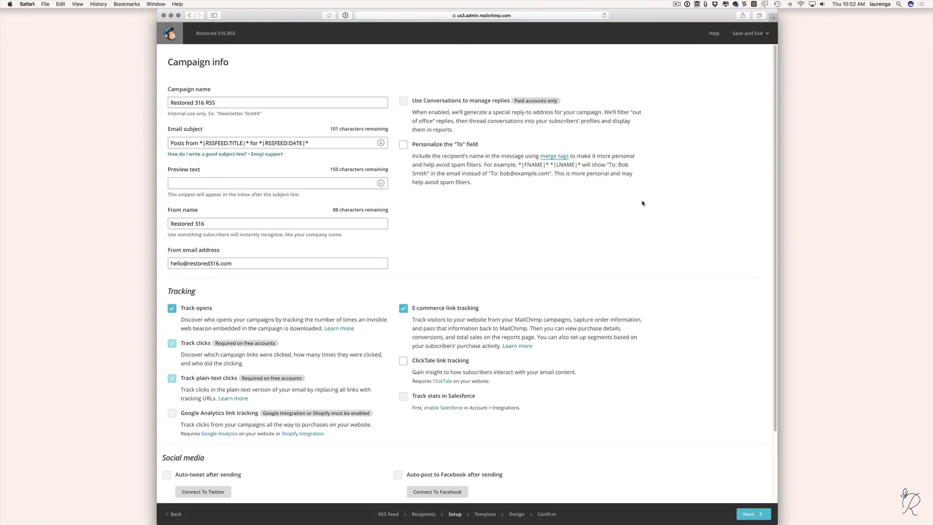
click(272, 154)
click(516, 195)
scroll(648, 406, down, 3)
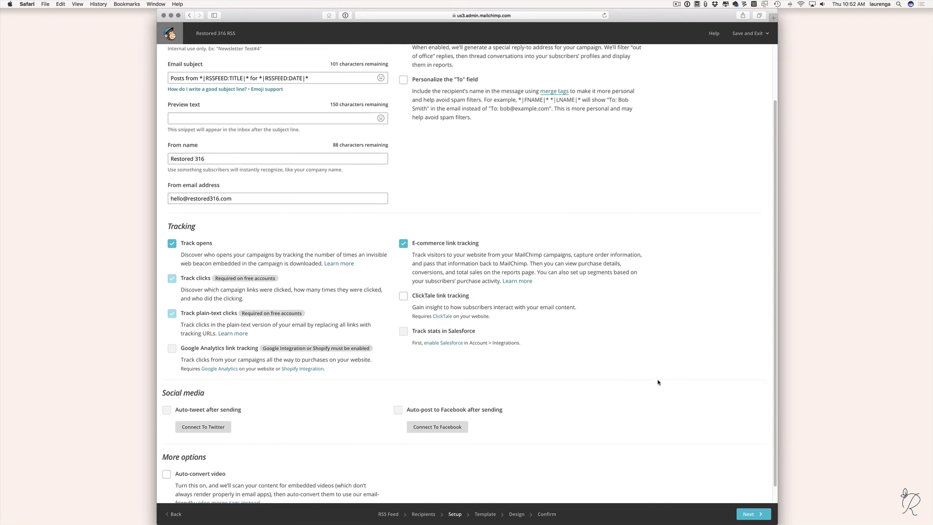
scroll(667, 372, up, 3)
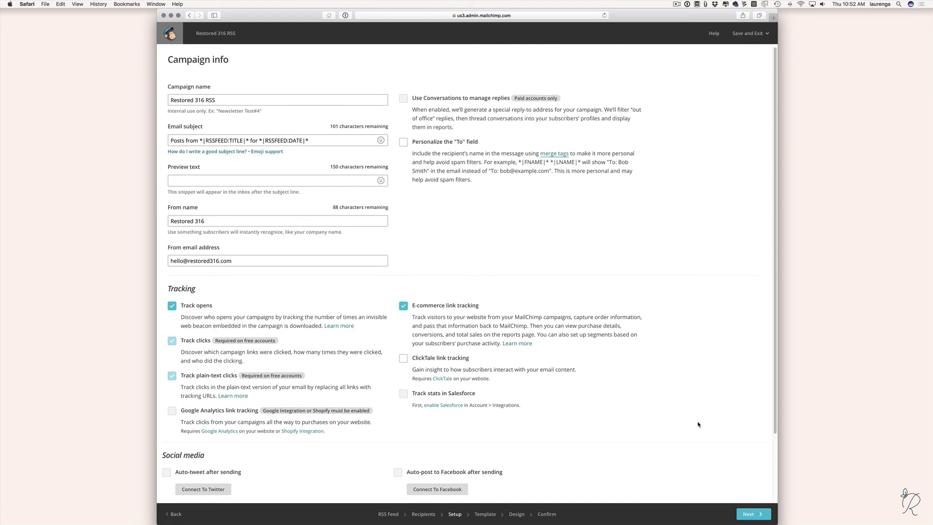
click(754, 514)
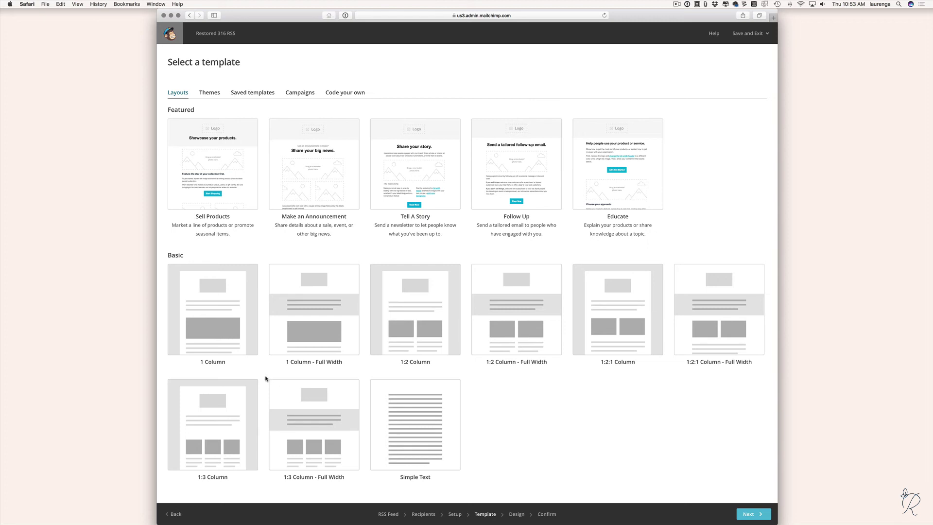
Pick the Basic 1 Column template for the email.
click(214, 313)
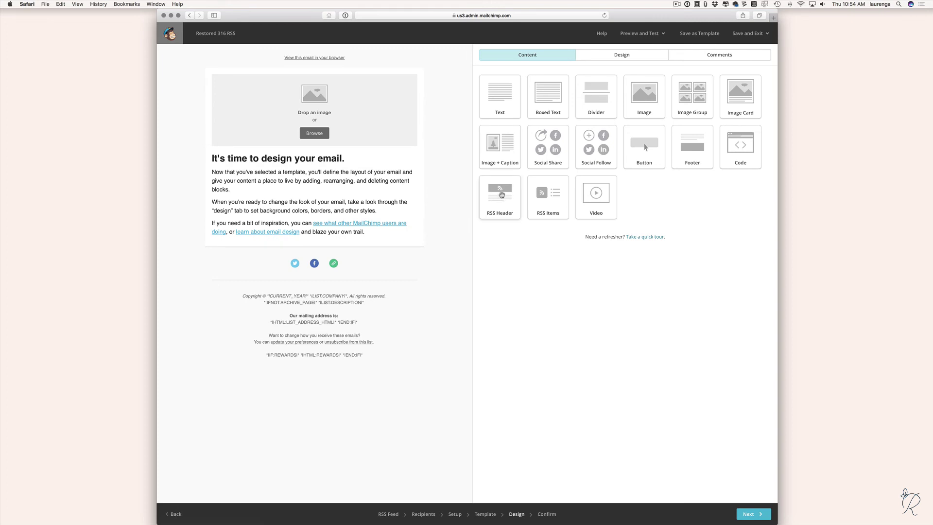
Drop an RSS Header block in, compare Intermediate and Advanced styles, and save it as Basic.
drag(503, 195, 276, 157)
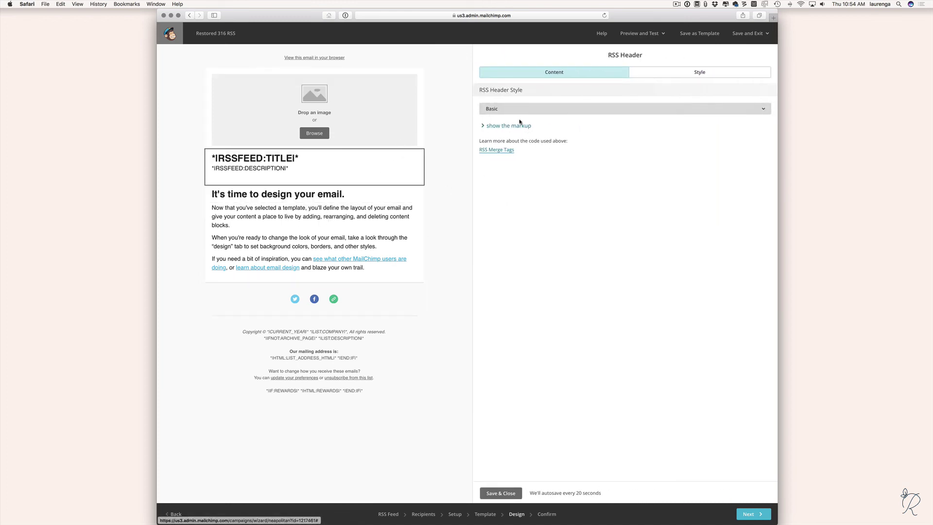
click(504, 111)
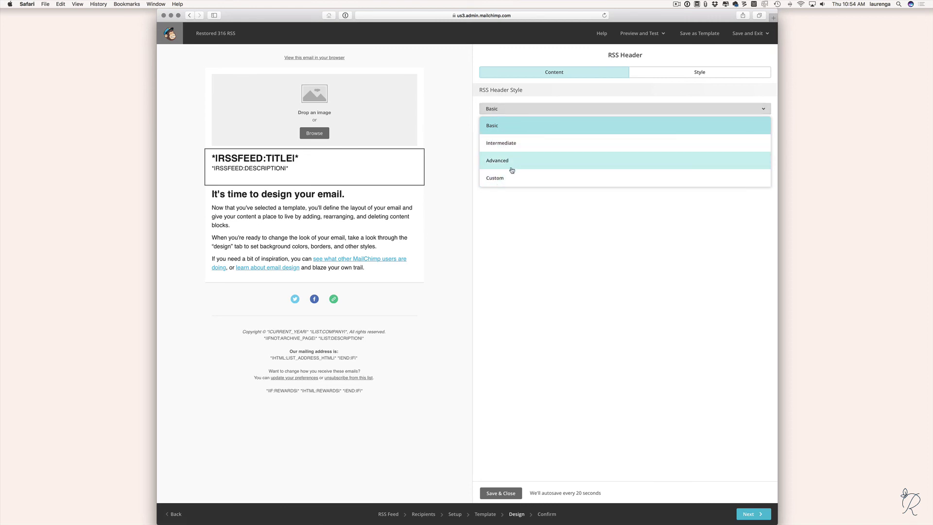
click(516, 143)
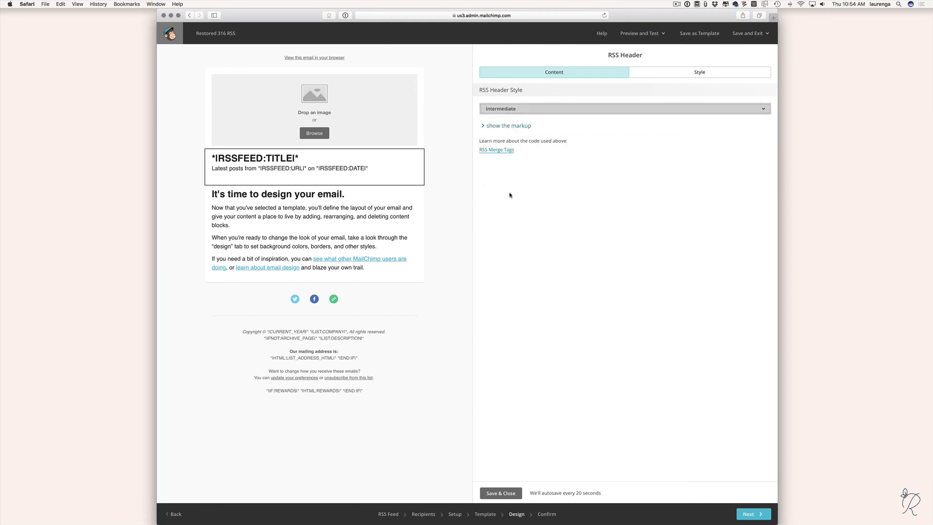
click(505, 108)
click(502, 164)
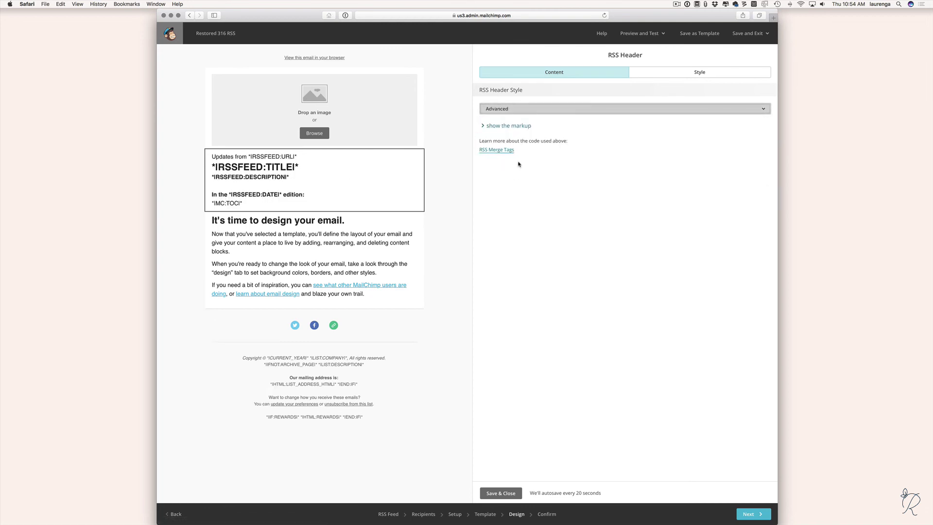
click(510, 109)
click(506, 127)
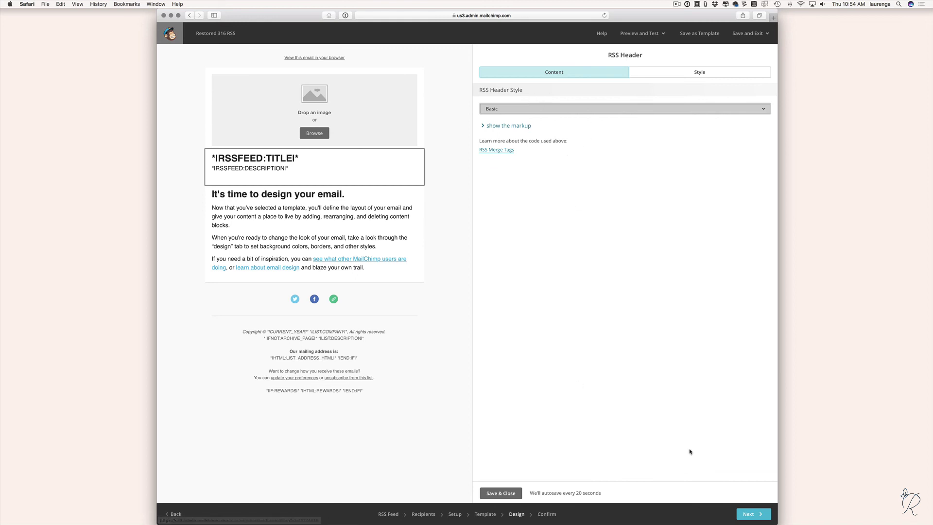
click(508, 493)
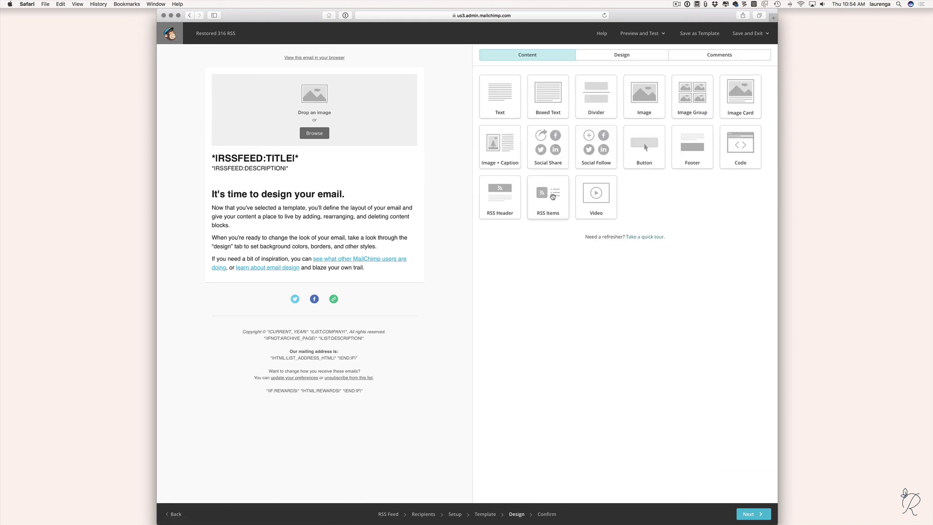
Place an RSS Items block below the header with its style set to Full Content.
drag(552, 196, 256, 191)
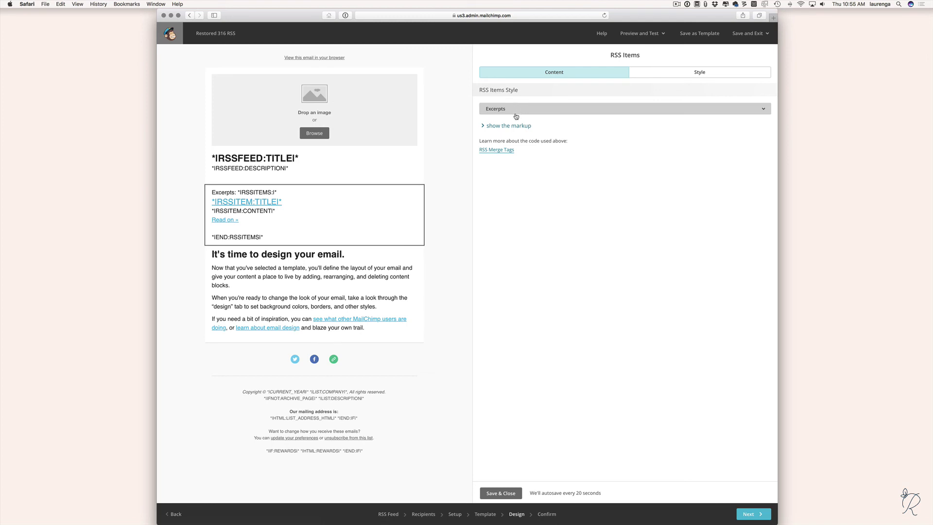
mouse_move(262, 224)
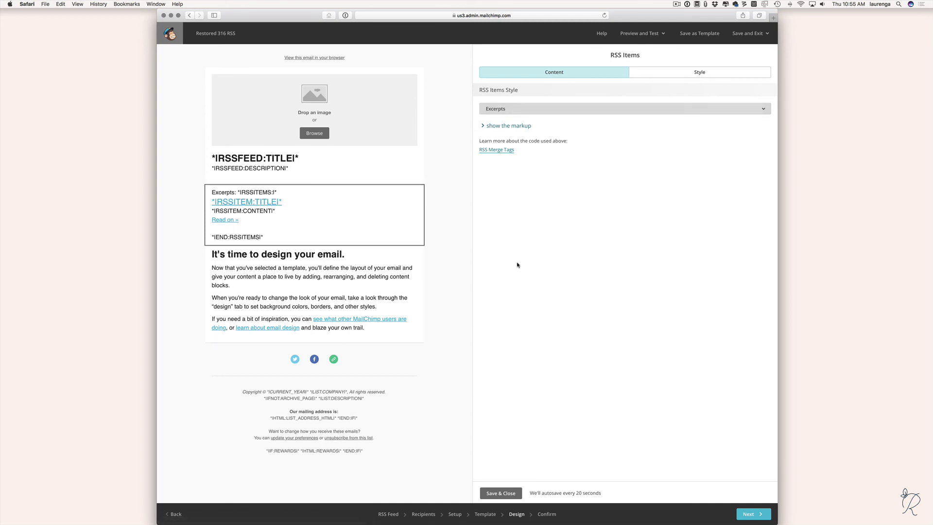
click(511, 111)
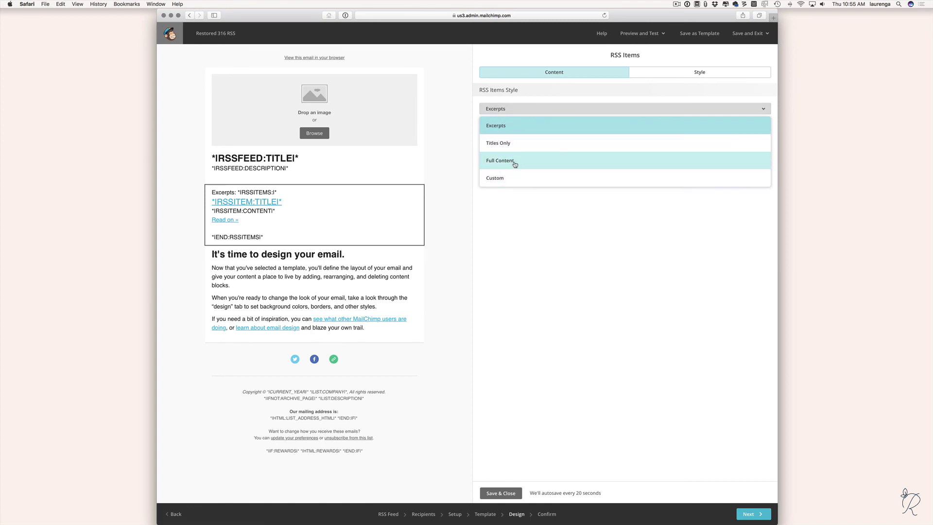
click(516, 162)
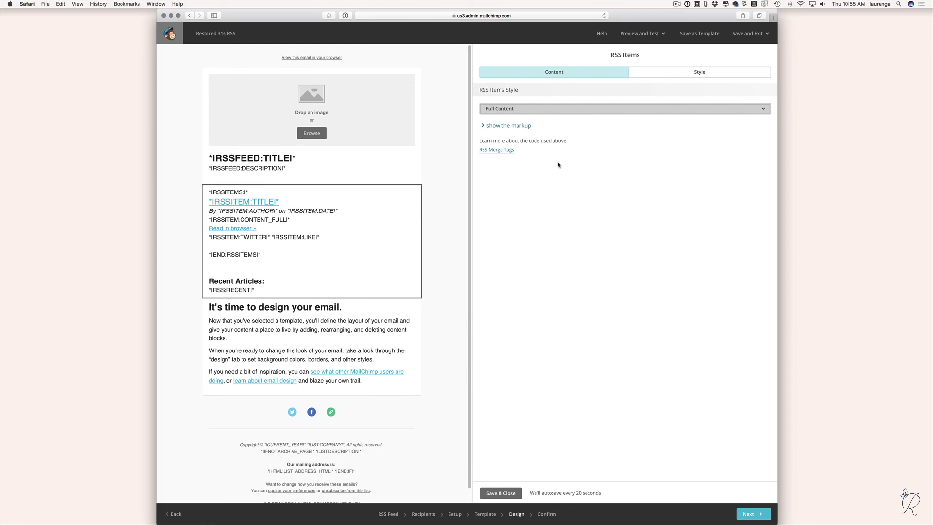
click(520, 112)
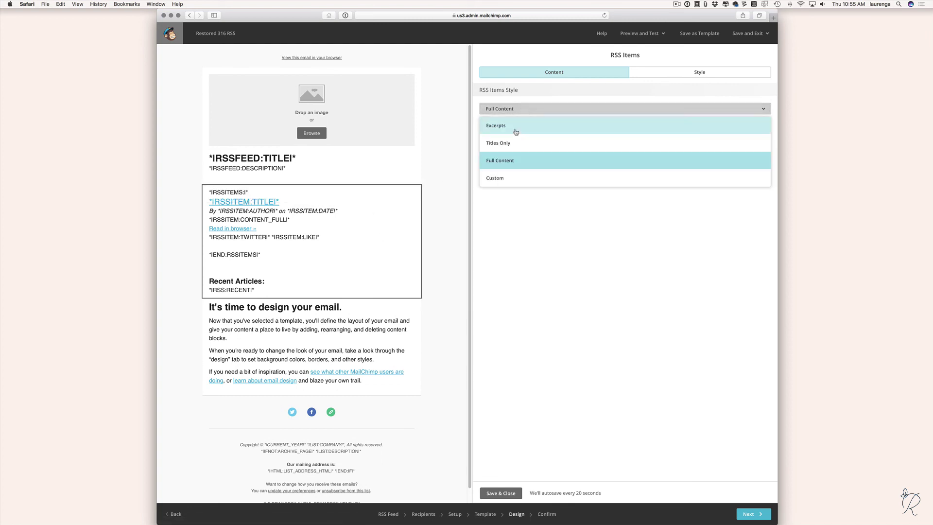
click(524, 112)
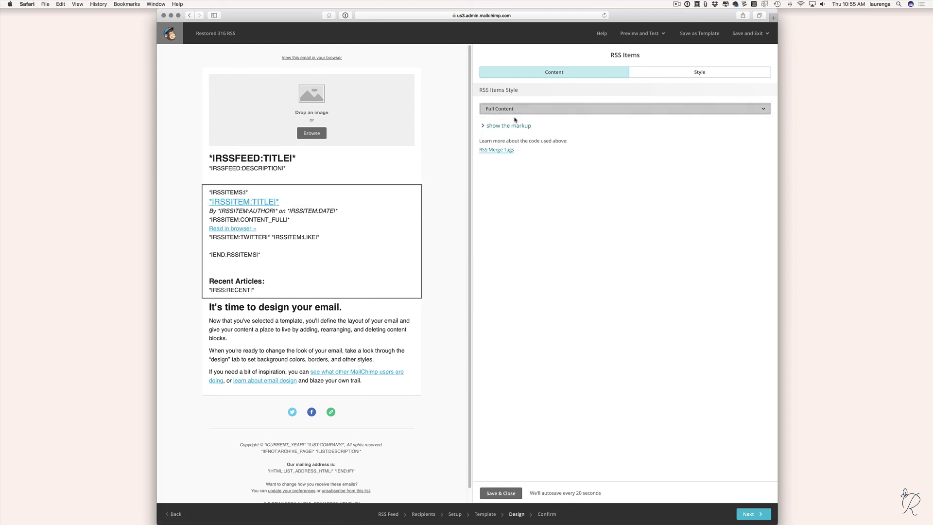
mouse_move(297, 176)
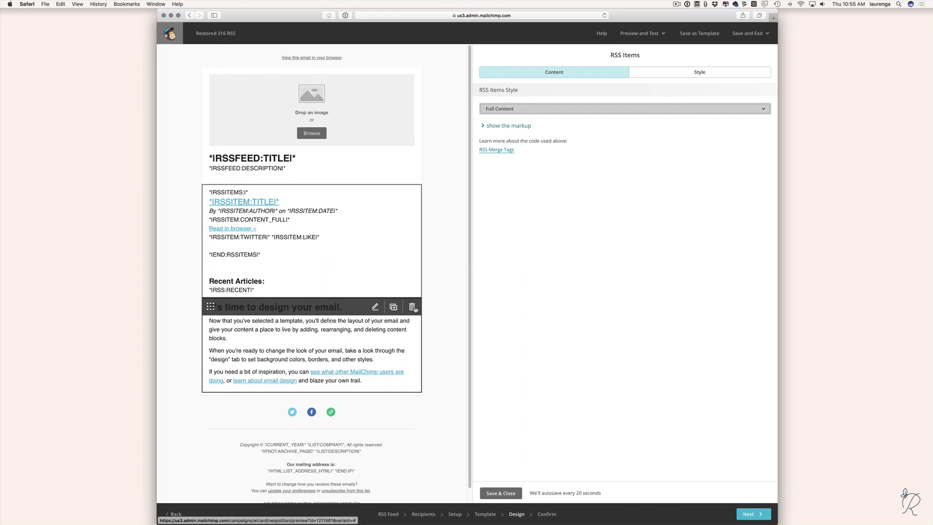
Delete the 'It's time to design your email' text block and save the RSS Items block settings.
click(414, 309)
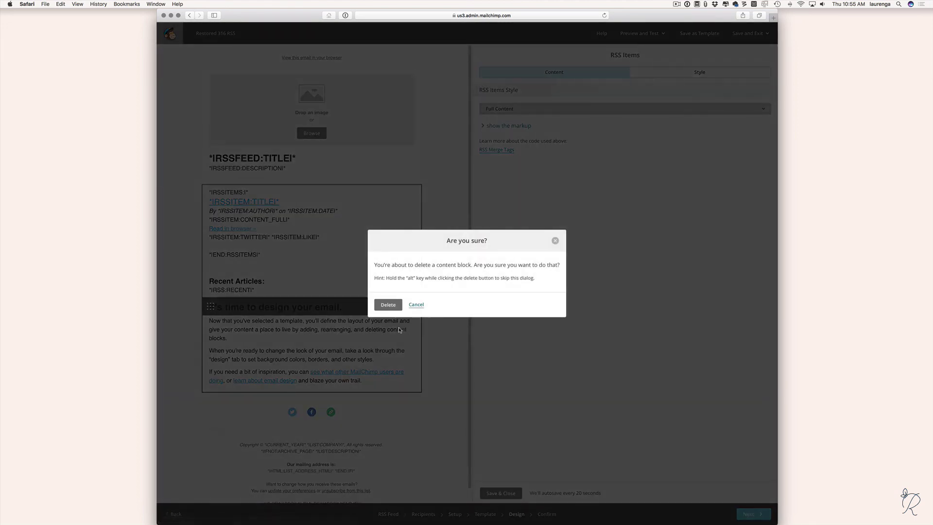
click(392, 308)
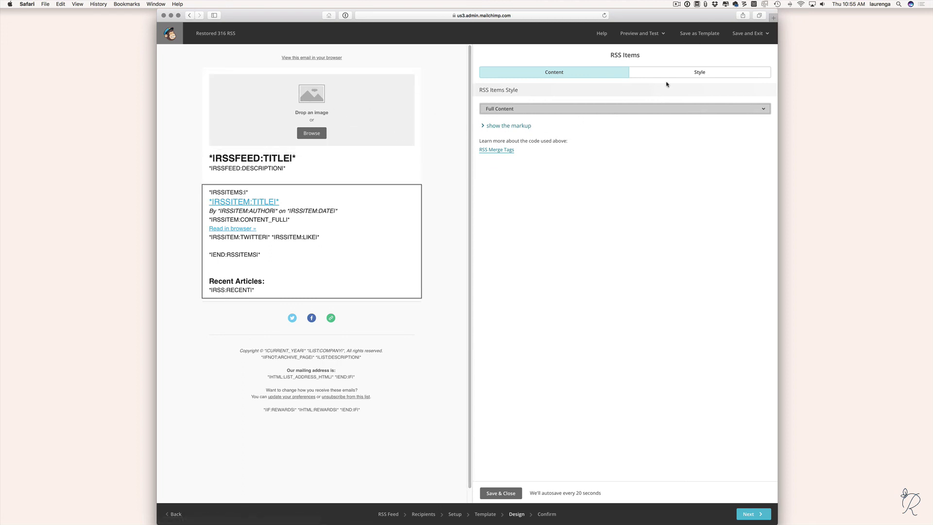
click(500, 493)
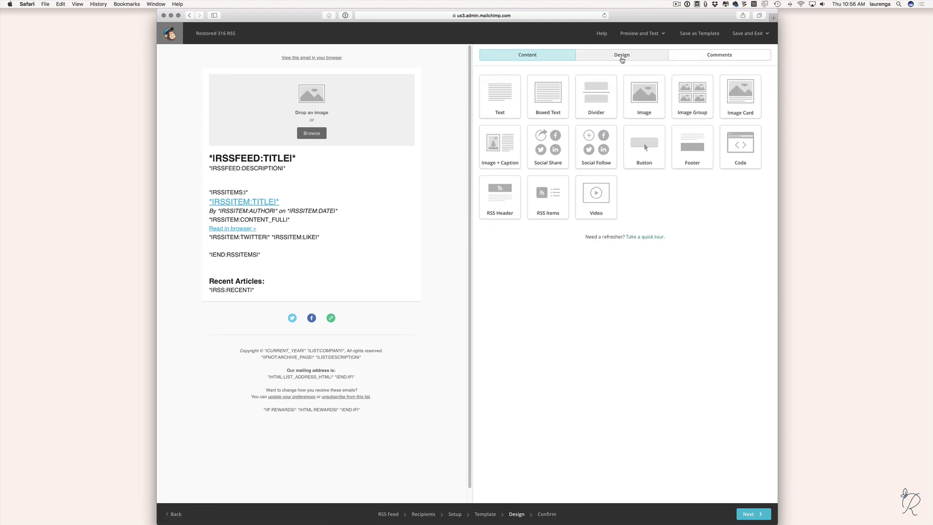
Check the Page style settings under Design, leave them as they are, and continue to the next step.
click(629, 56)
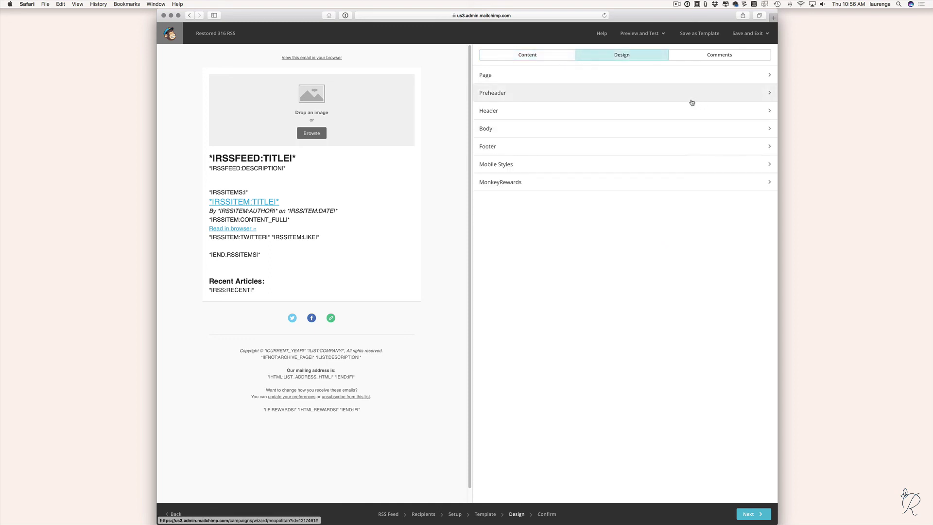
click(511, 78)
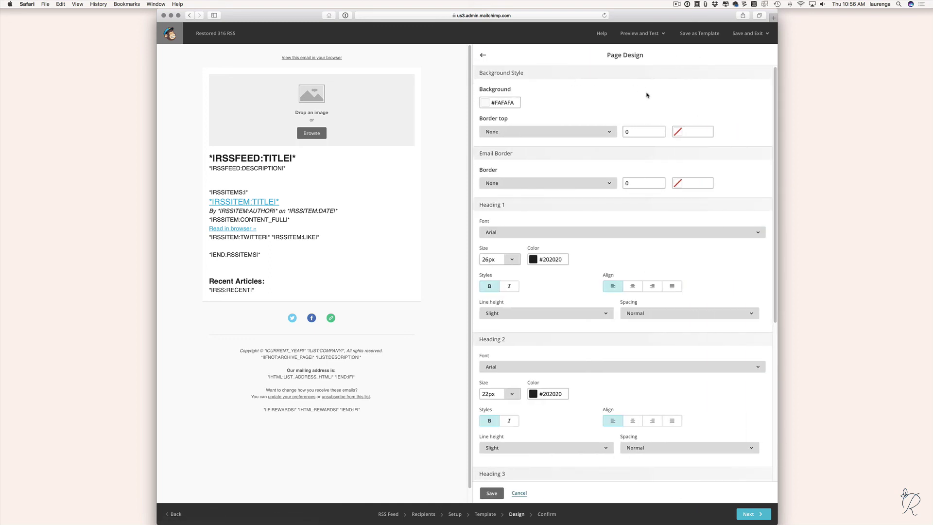
click(482, 55)
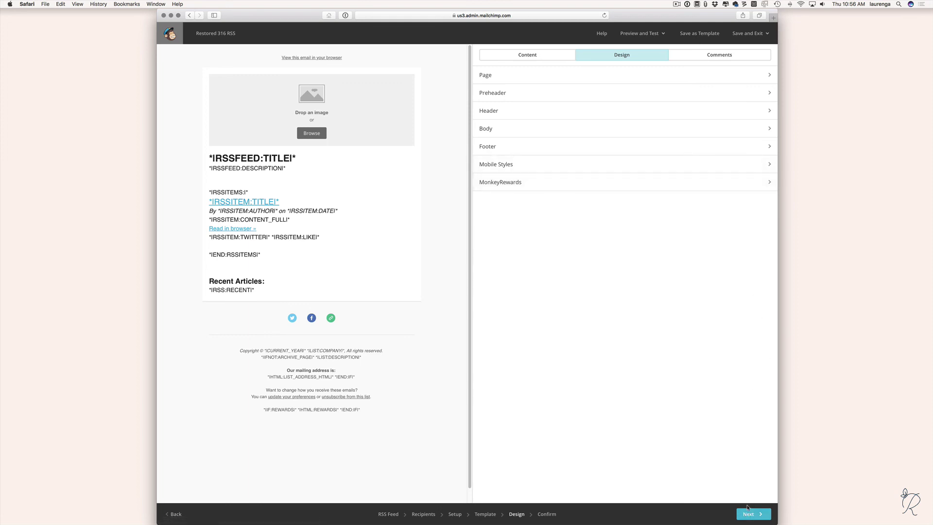
click(751, 514)
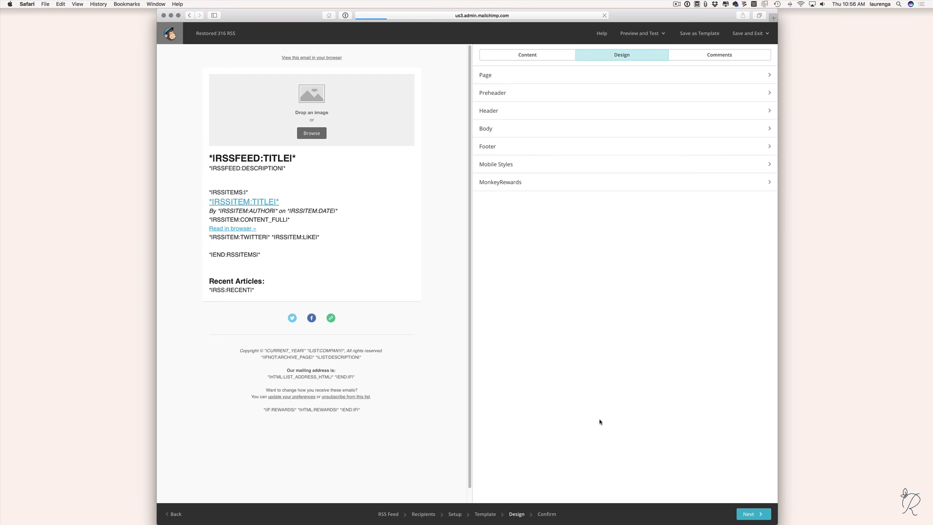